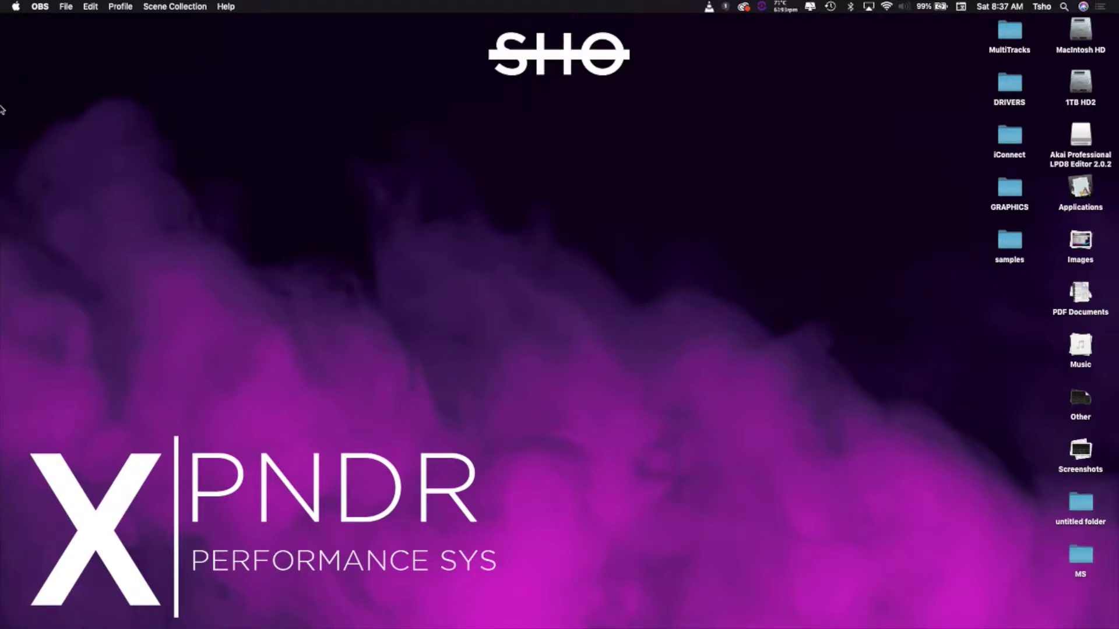
Step: Switch to the open untitled Logic Pro X project from the Dock
left_click(14, 98)
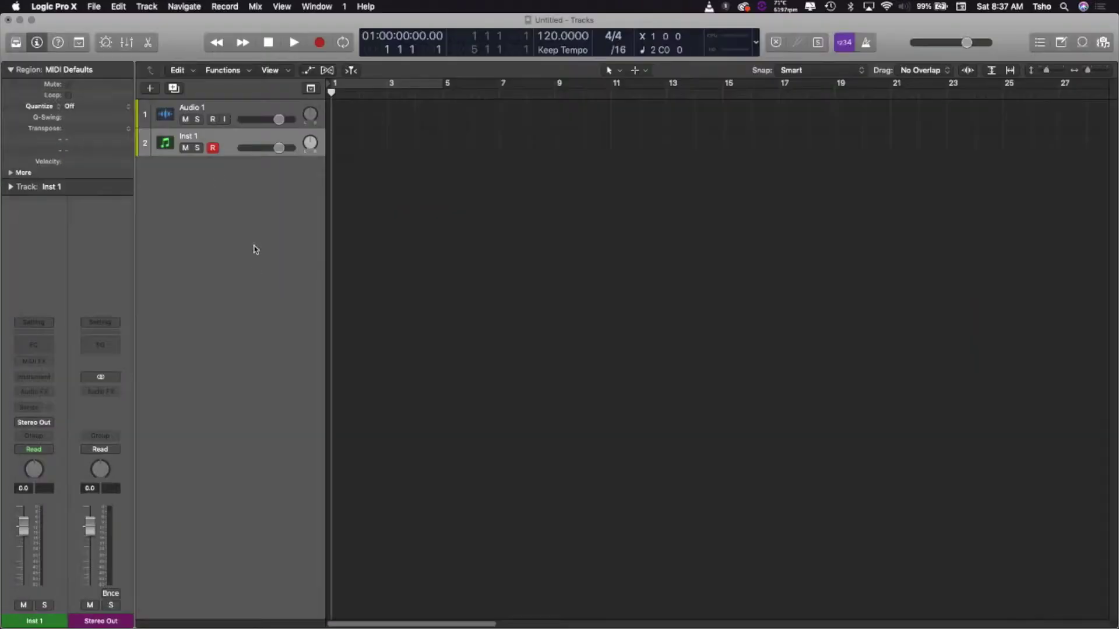
Step: Select and delete the Inst 1 track, leaving only Audio 1
left_click(234, 116)
left_click(228, 143)
key("Delete")
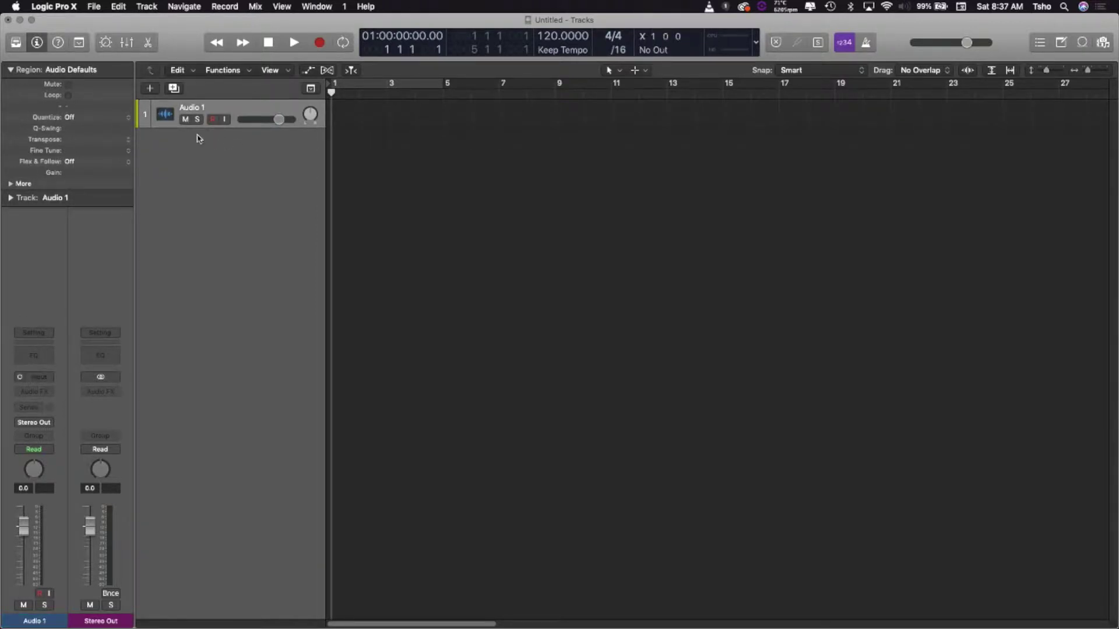
left_click(151, 89)
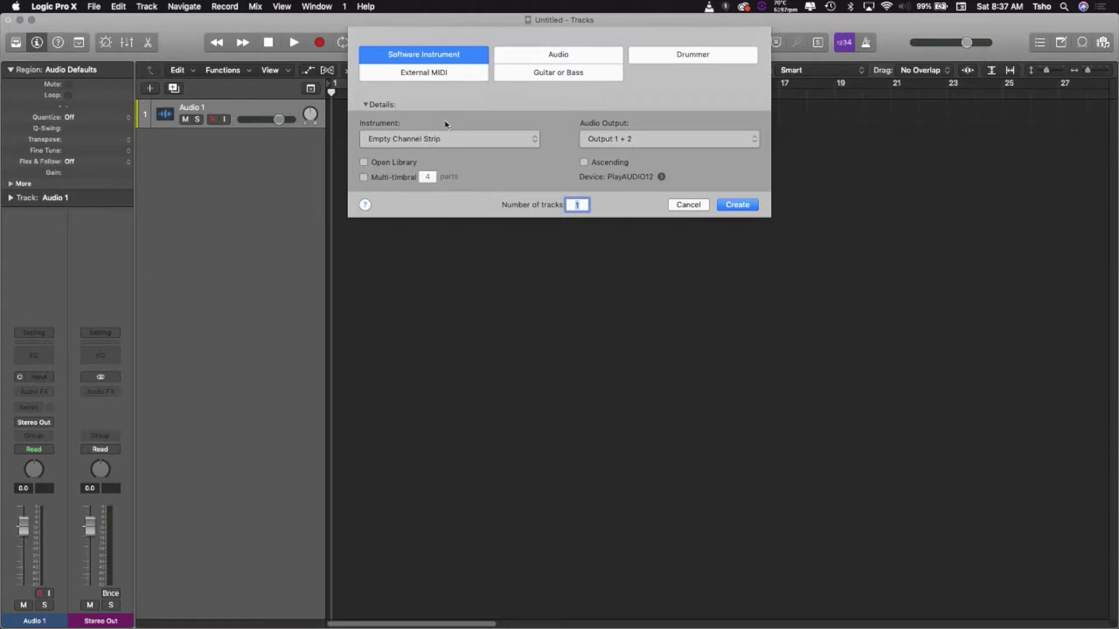
Step: Pick iConnectivity LifeSine Mono as the new software instrument track's instrument
left_click(454, 141)
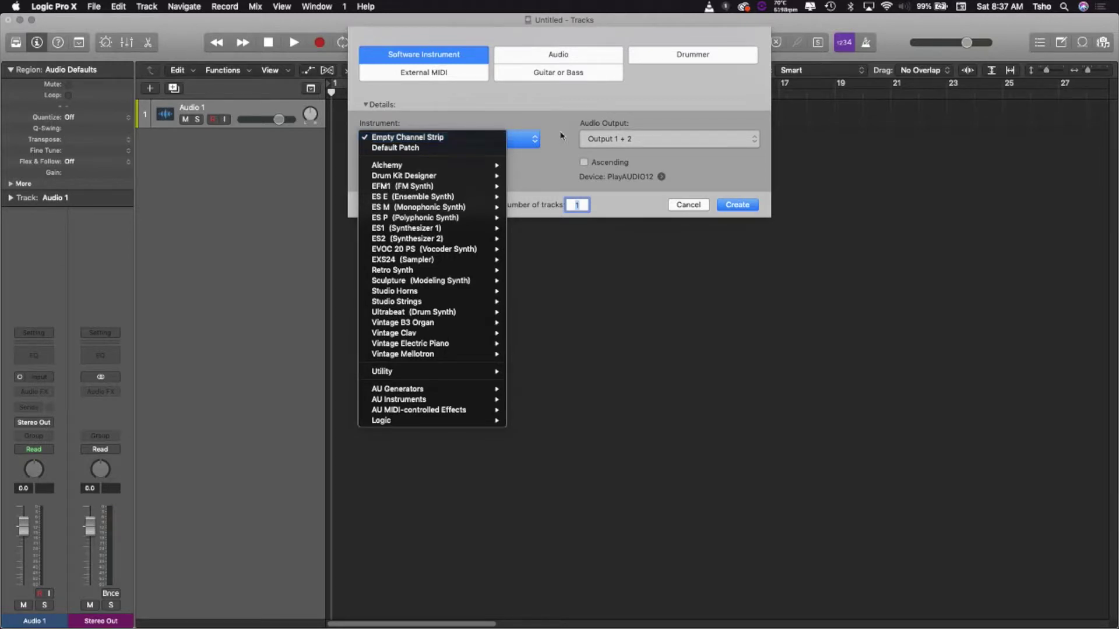
left_click(567, 180)
left_click(401, 142)
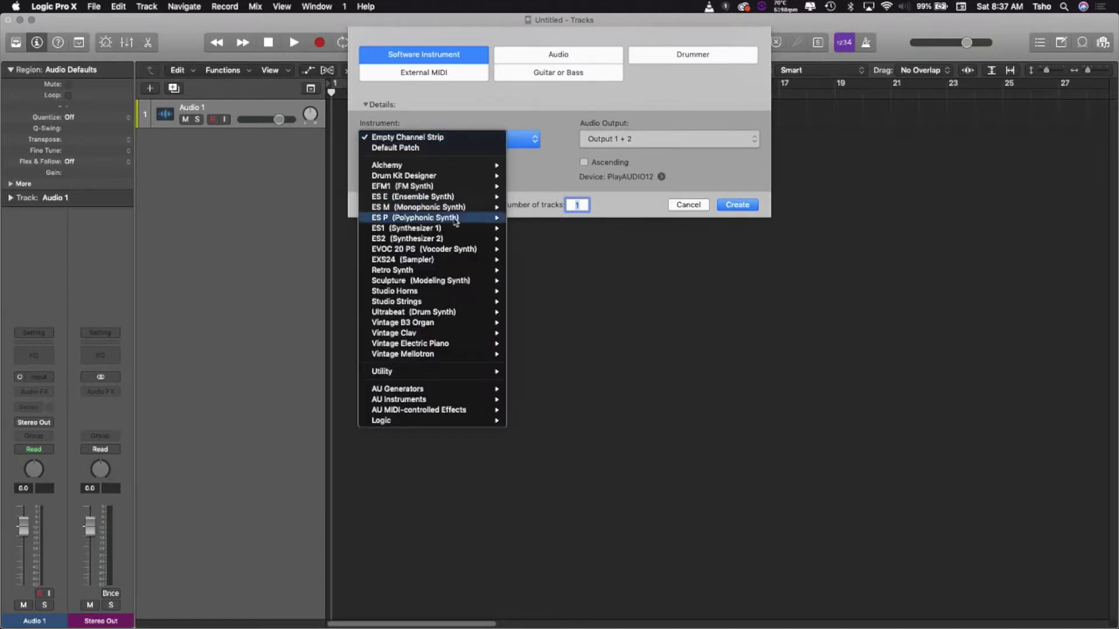
mouse_move(398, 389)
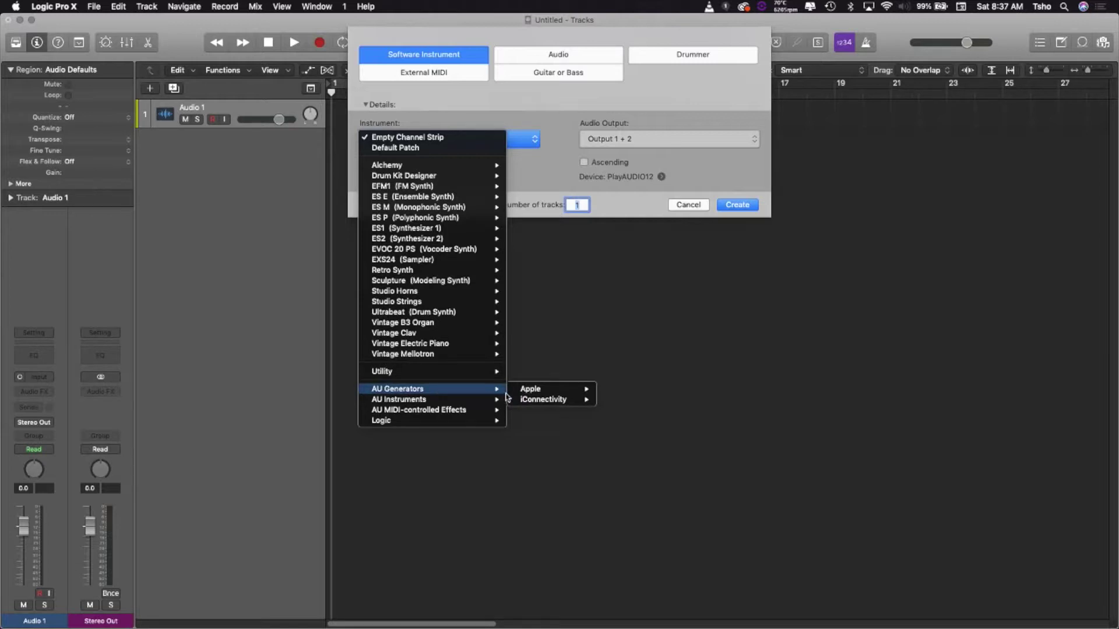
mouse_move(543, 399)
mouse_move(624, 399)
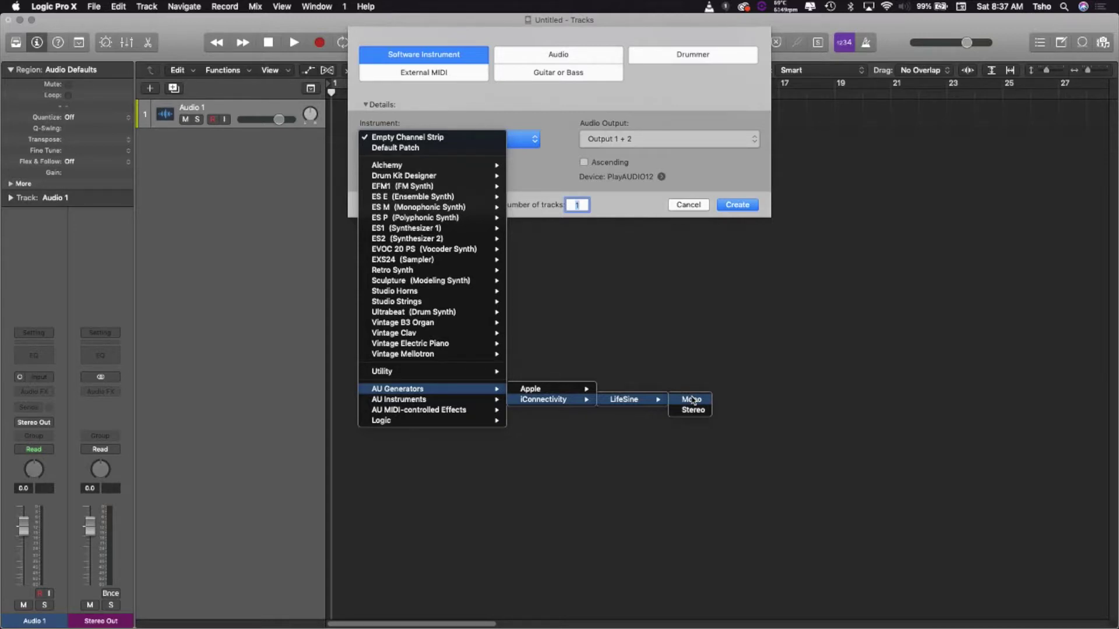
left_click(692, 400)
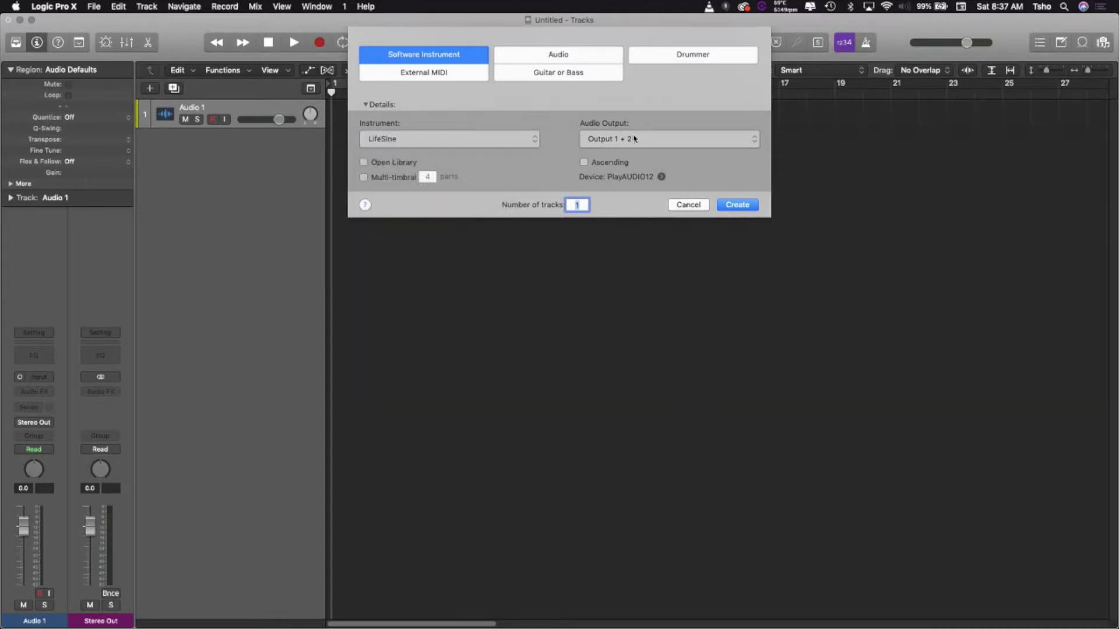
left_click(635, 138)
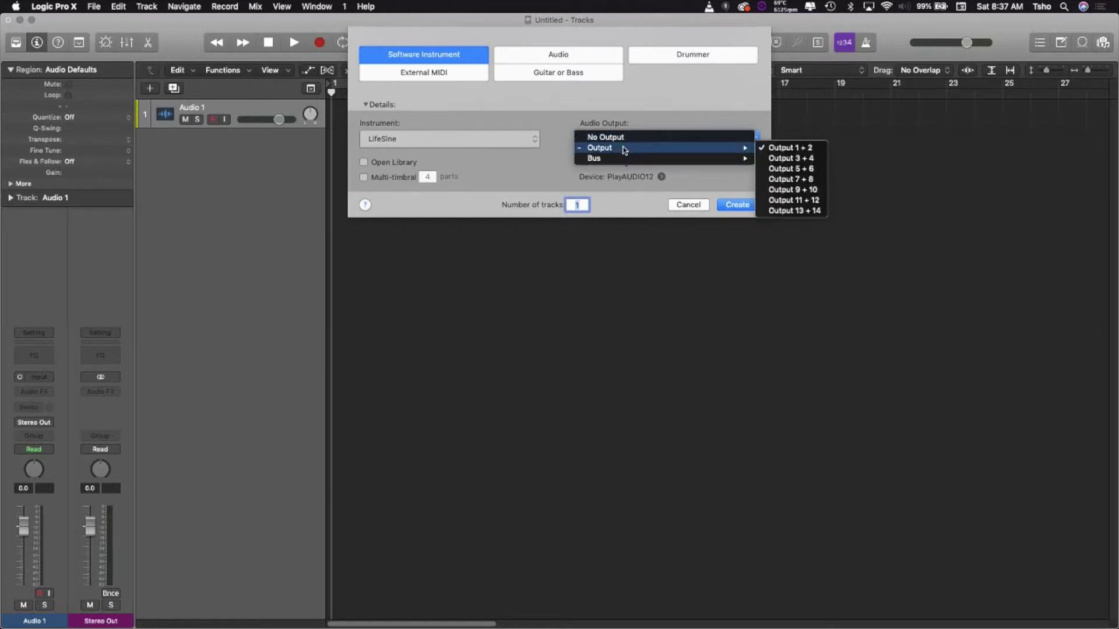
Step: Set the new track's audio output to Output 13 + 14 and create it
mouse_move(599, 147)
left_click(706, 149)
left_click(659, 140)
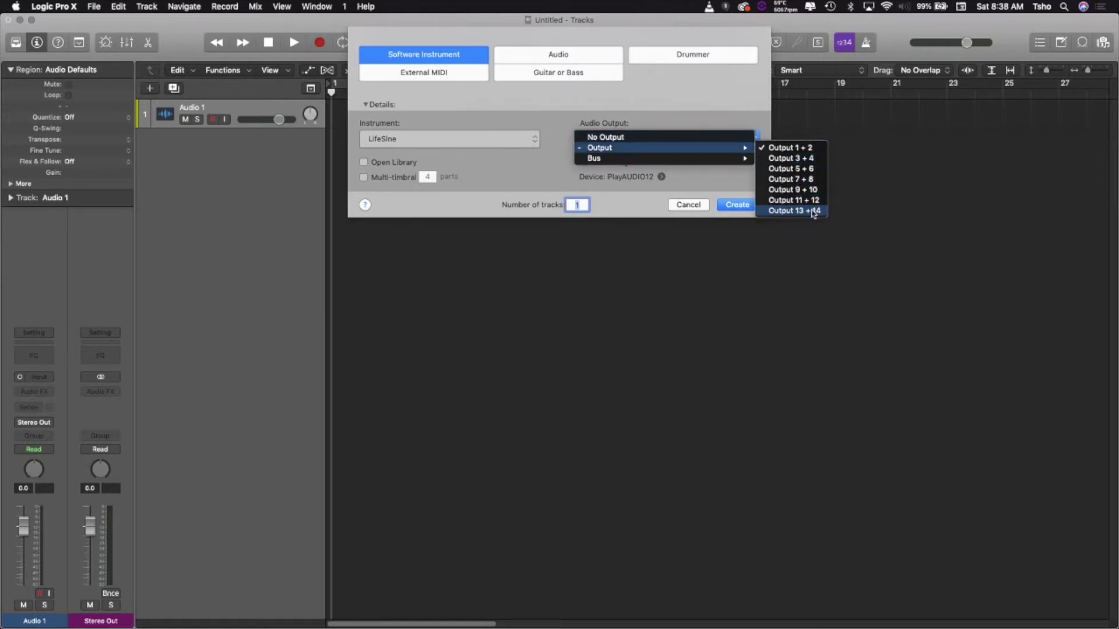
left_click(814, 212)
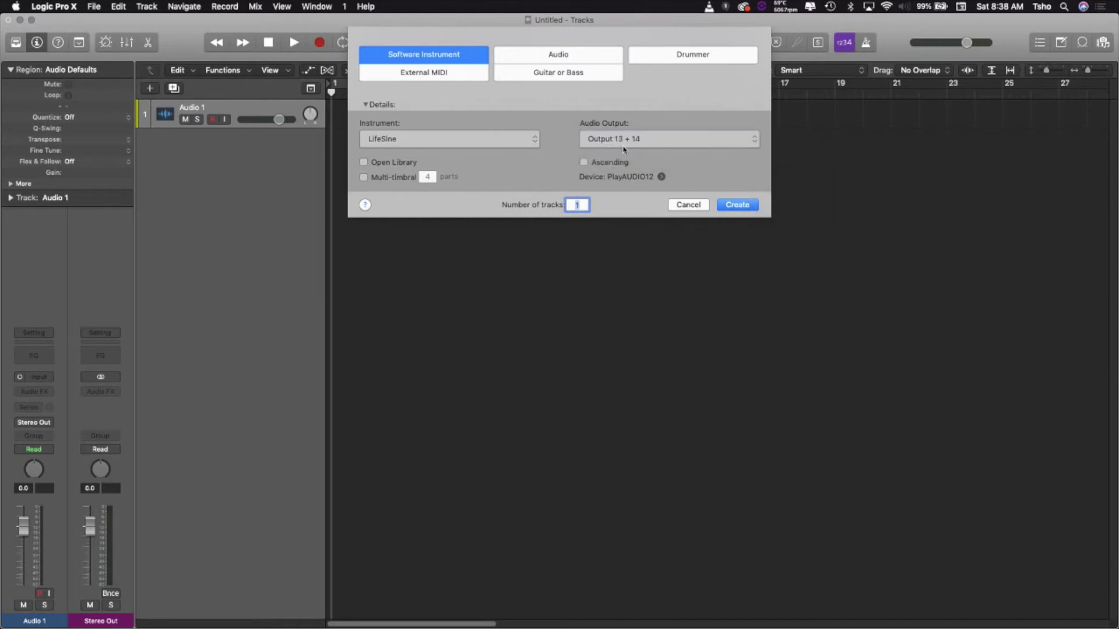
left_click(737, 194)
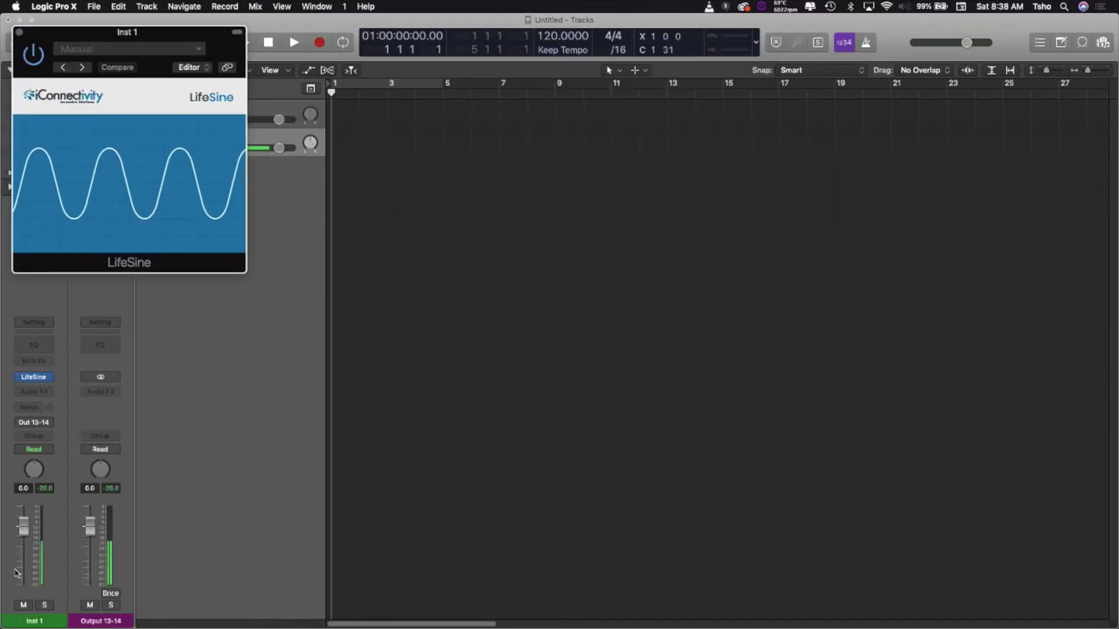
Step: Drag the LifeSine plugin window by its title bar to screen centre
left_click_drag(70, 35, 251, 253)
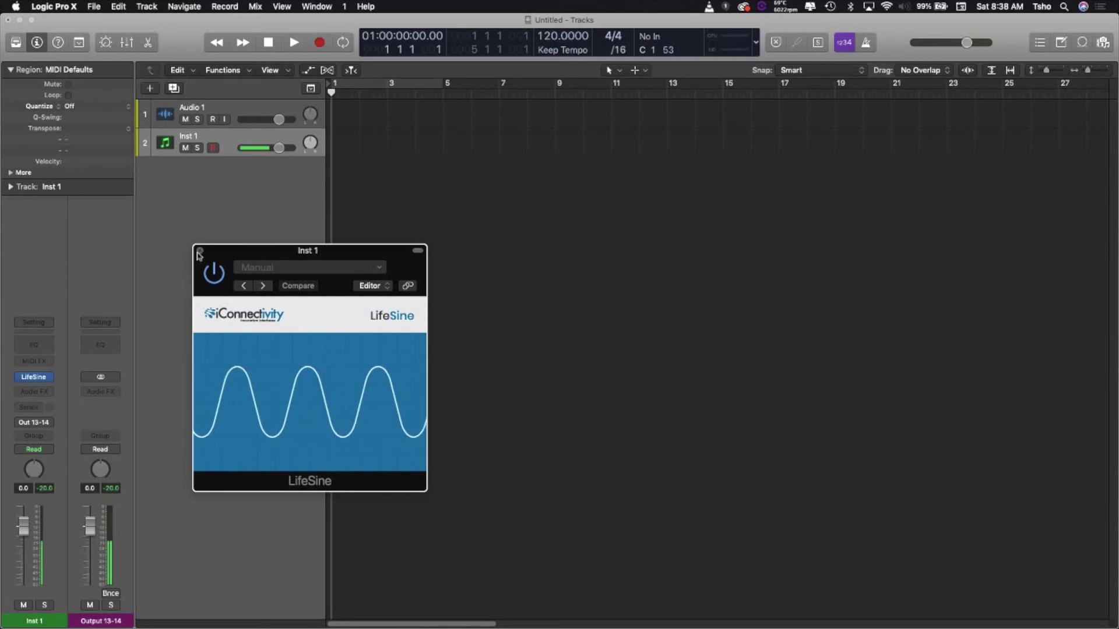
left_click(34, 448)
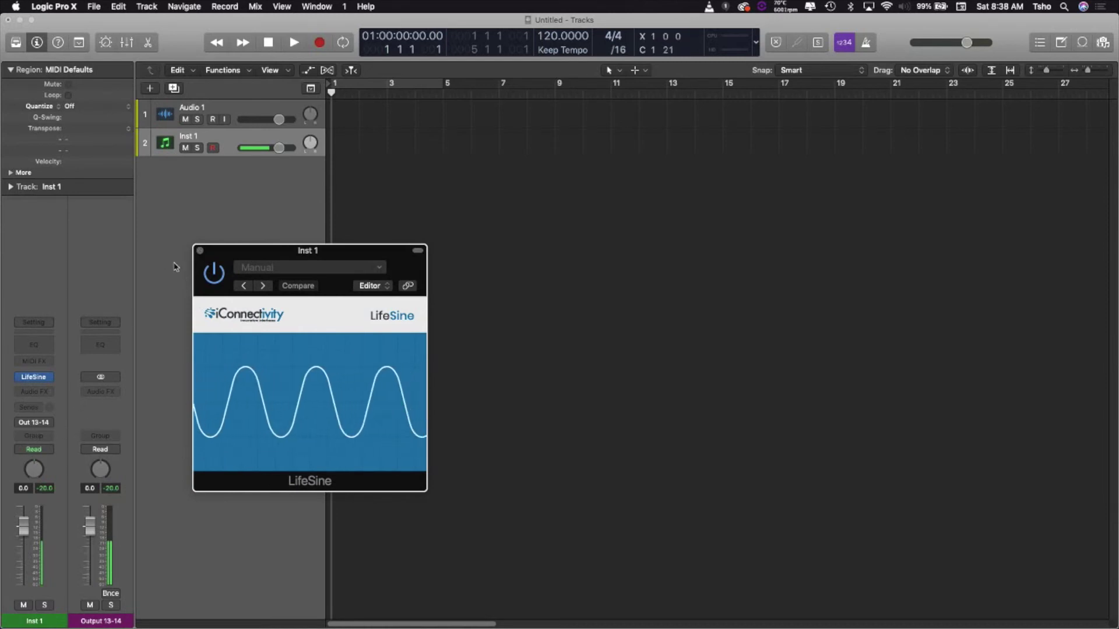